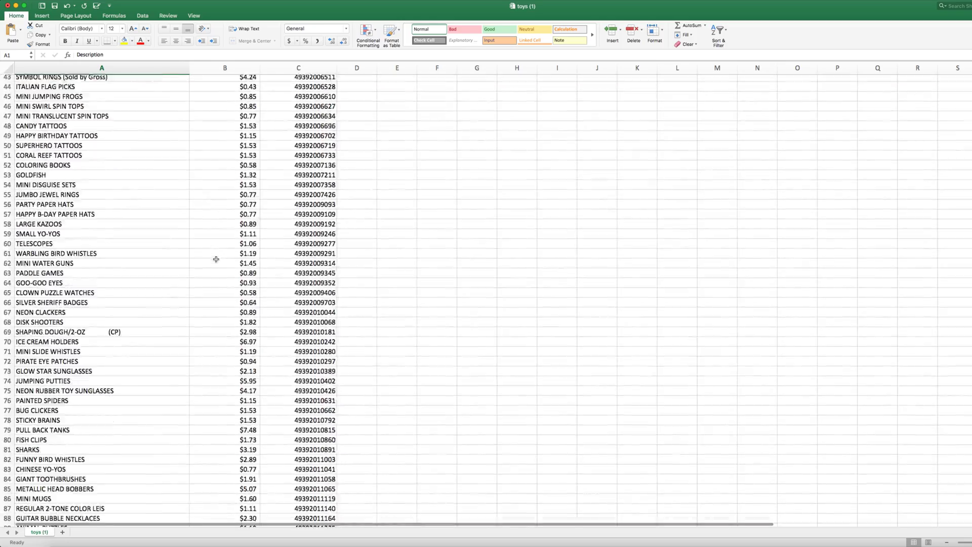
scroll(217, 258, "down", 10)
scroll(216, 259, "down", 10)
scroll(216, 259, "down", 12)
scroll(215, 259, "down", 12)
scroll(215, 259, "down", 12)
scroll(216, 259, "down", 12)
scroll(216, 260, "down", 12)
scroll(216, 260, "down", 10)
scroll(215, 259, "down", 10)
scroll(217, 260, "down", 12)
scroll(216, 259, "down", 10)
scroll(216, 259, "down", 8)
scroll(216, 260, "down", 8)
scroll(216, 260, "down", 8)
scroll(216, 260, "down", 10)
scroll(216, 259, "down", 10)
scroll(216, 259, "down", 10)
scroll(216, 259, "down", 10)
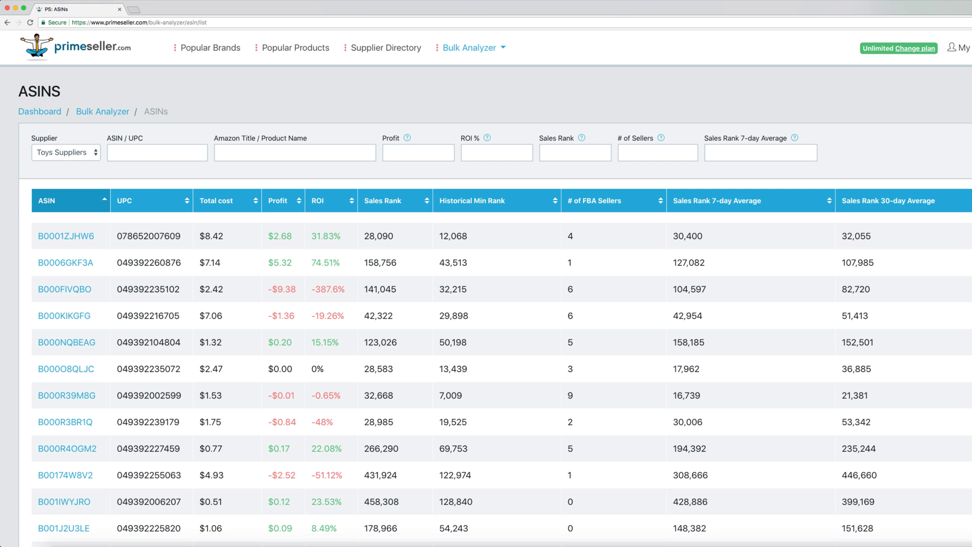
Enter a sales rank filter of 100000 above the ASINs table.
left_click(552, 152)
type("100000")
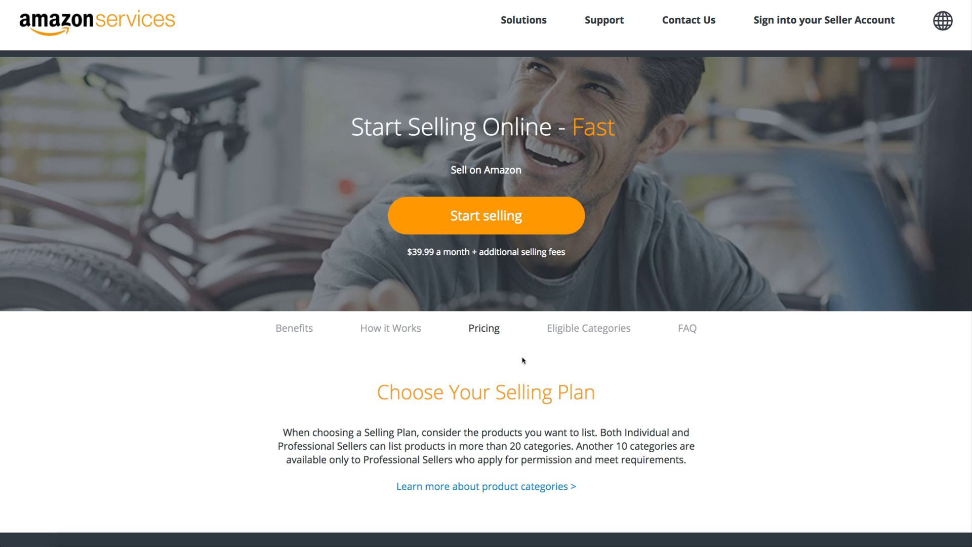
scroll(522, 360, "down", 3)
scroll(523, 360, "down", 3)
scroll(523, 360, "down", 3)
scroll(523, 360, "down", 2)
scroll(523, 357, "down", 1)
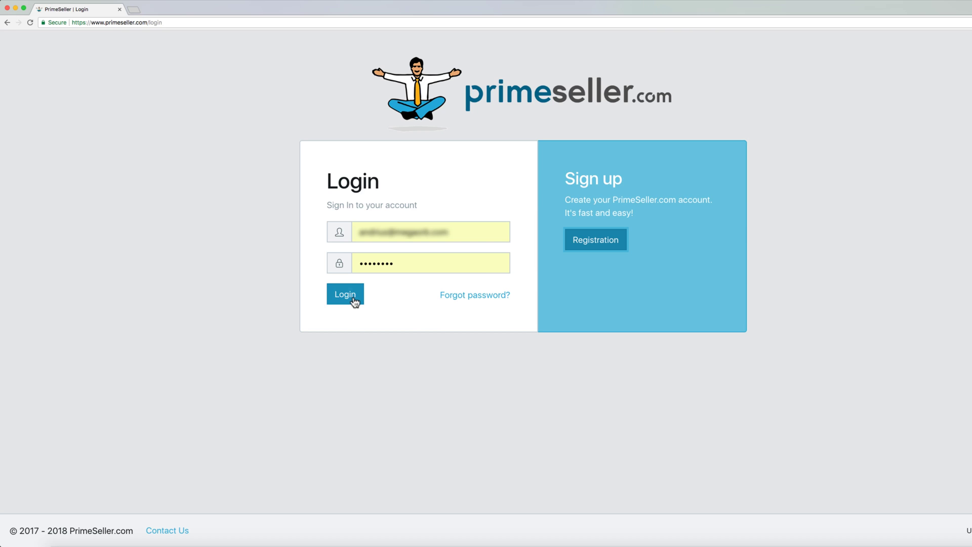
Sign in, then save the seller credentials on the API settings tab.
left_click(352, 297)
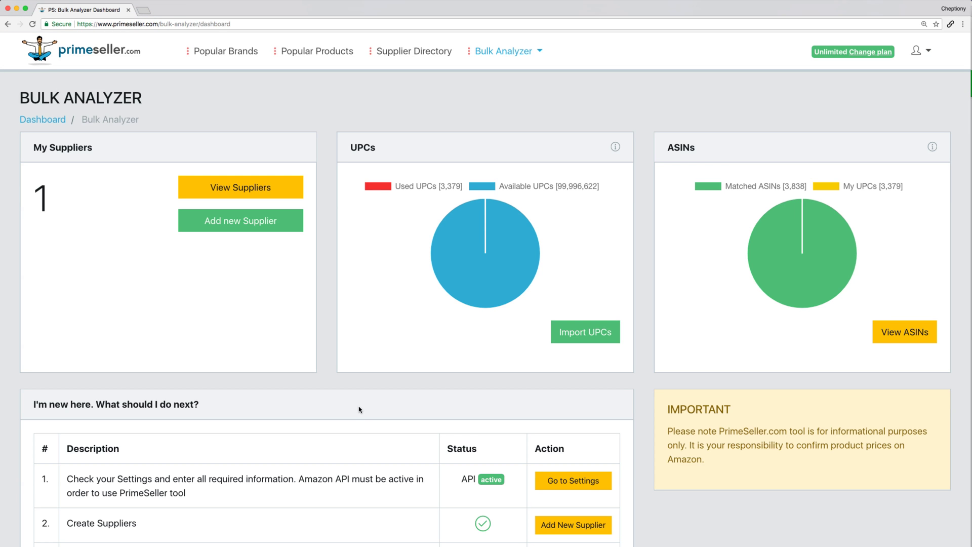
left_click(505, 51)
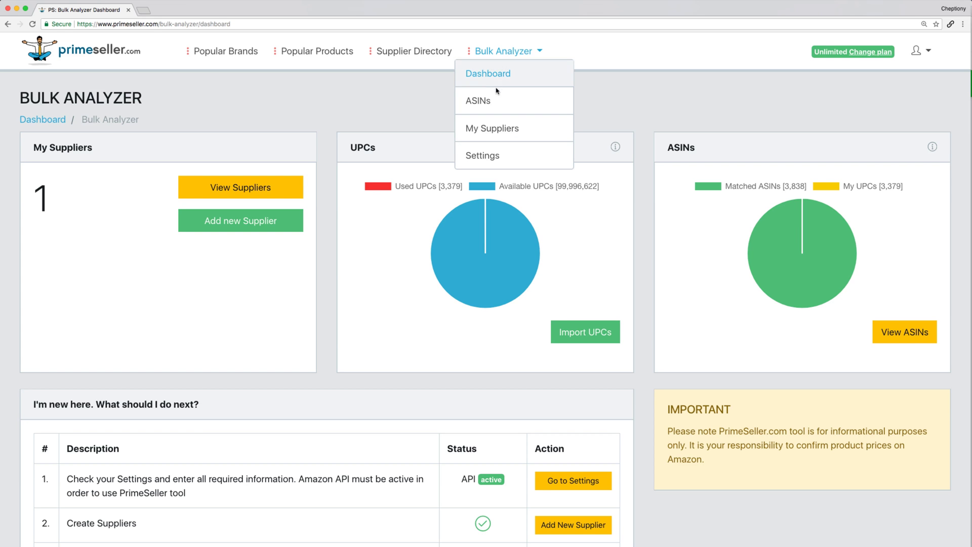
left_click(483, 155)
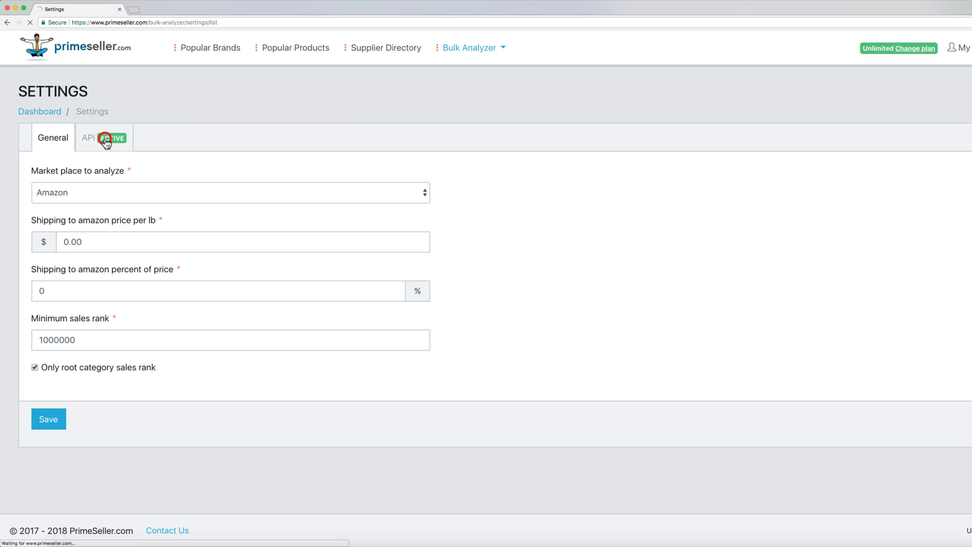
left_click(106, 139)
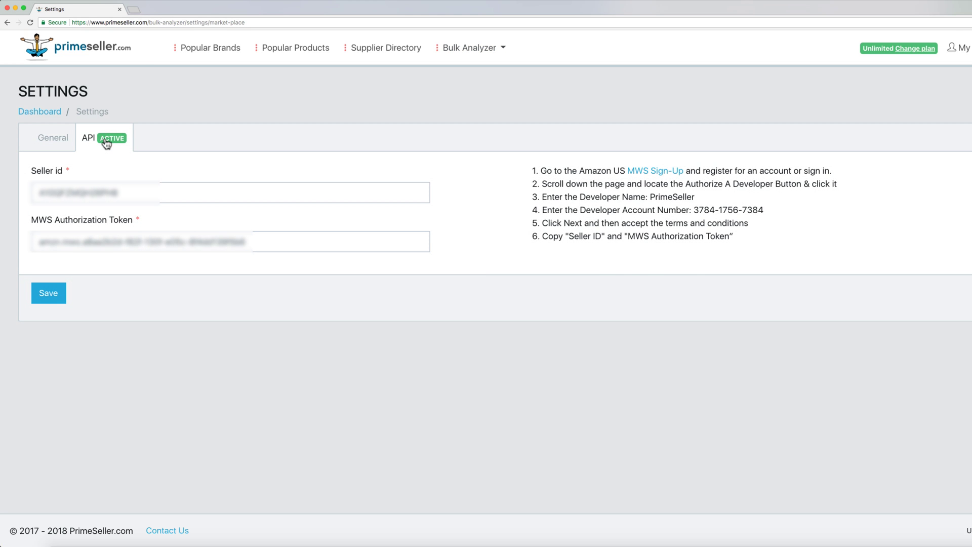
left_click(47, 293)
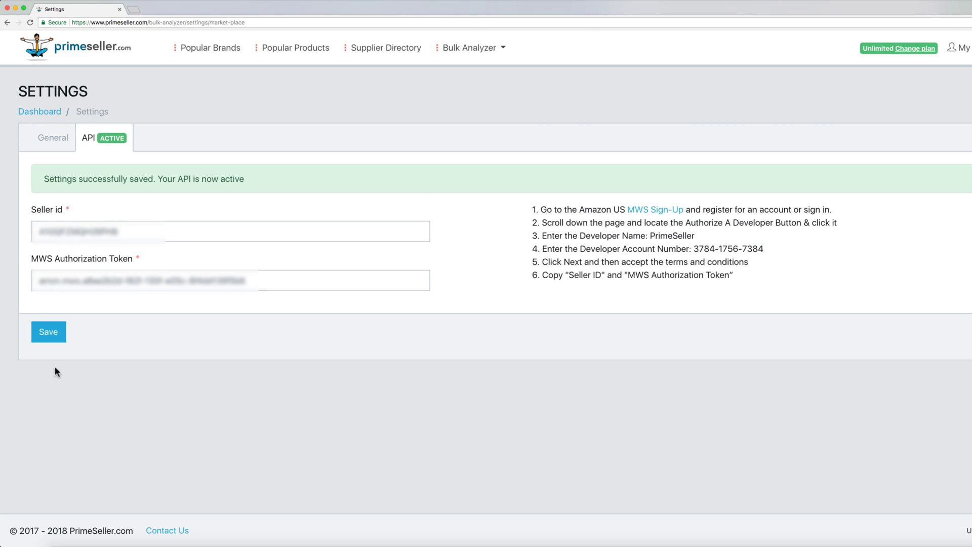
Set shipping to $0.40 per lb and use only root-category sales rank.
left_click(54, 137)
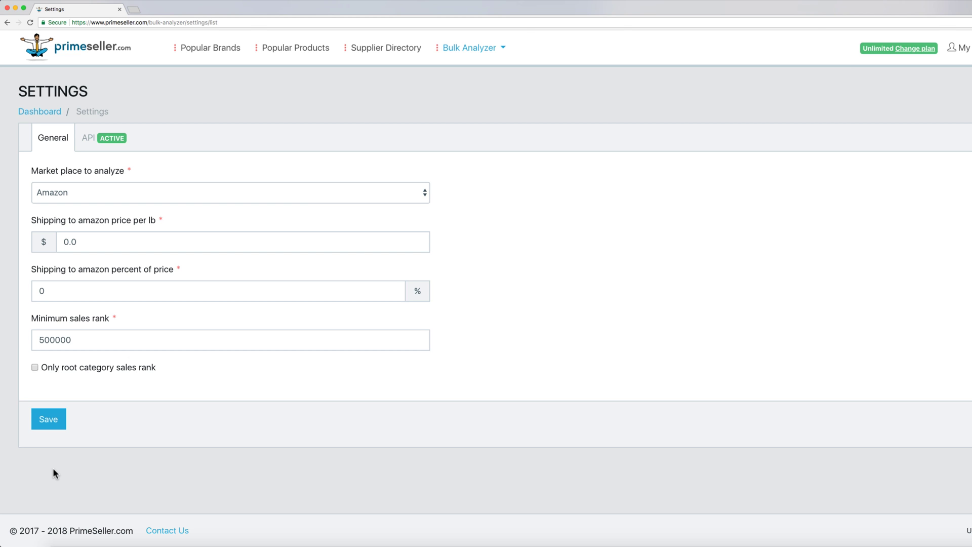
left_click(72, 243)
type("4")
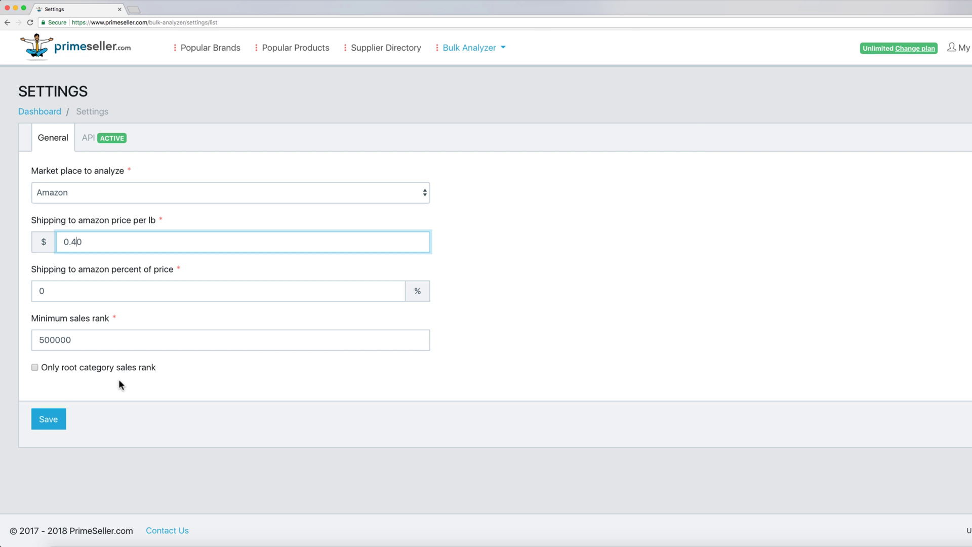
key("Tab")
key("Tab")
left_click(48, 420)
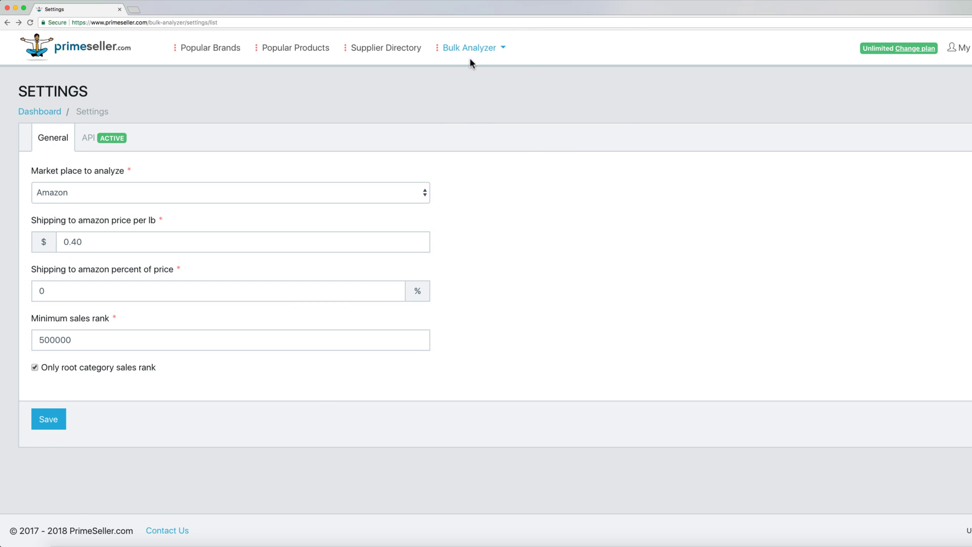
Add supplier 'Toys Suppliers' at mytoysupplier.com and view its products.
left_click(470, 49)
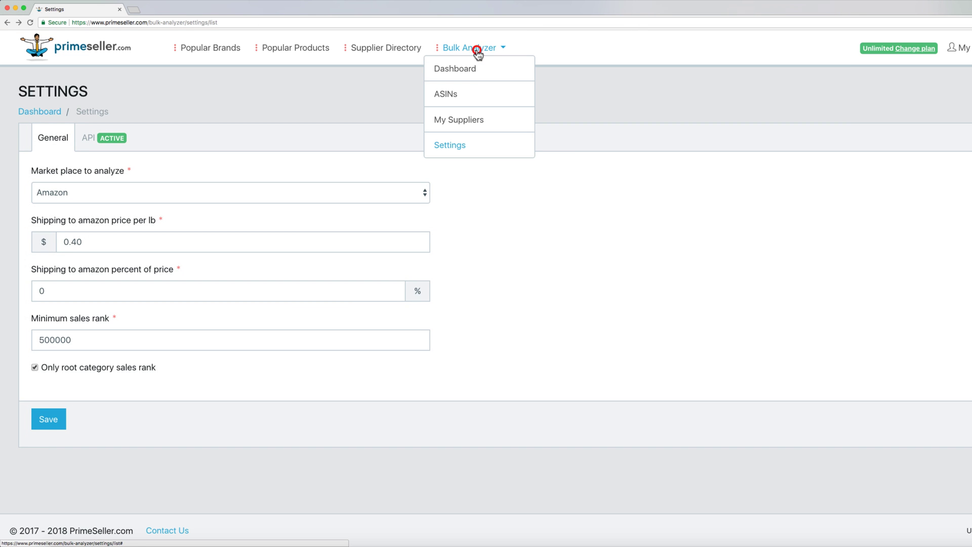
left_click(472, 122)
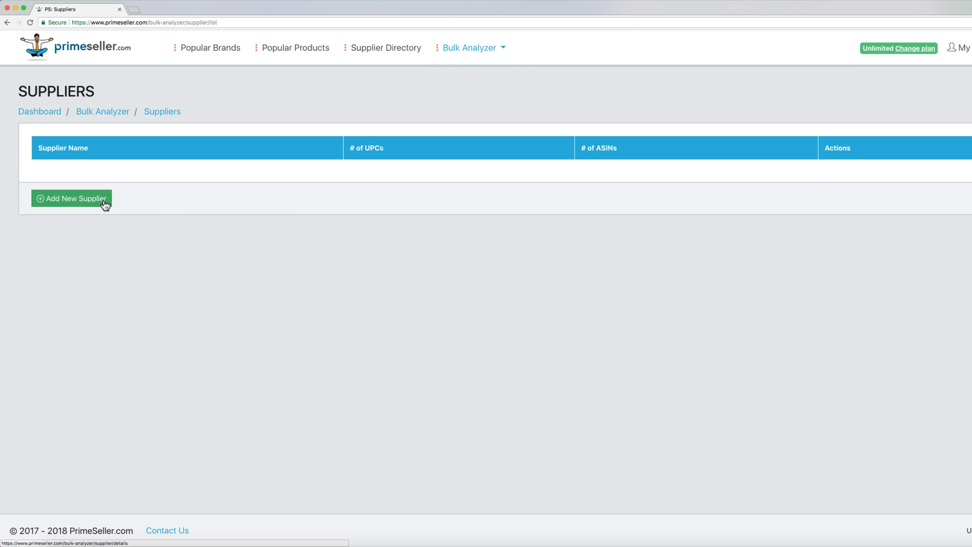
left_click(106, 202)
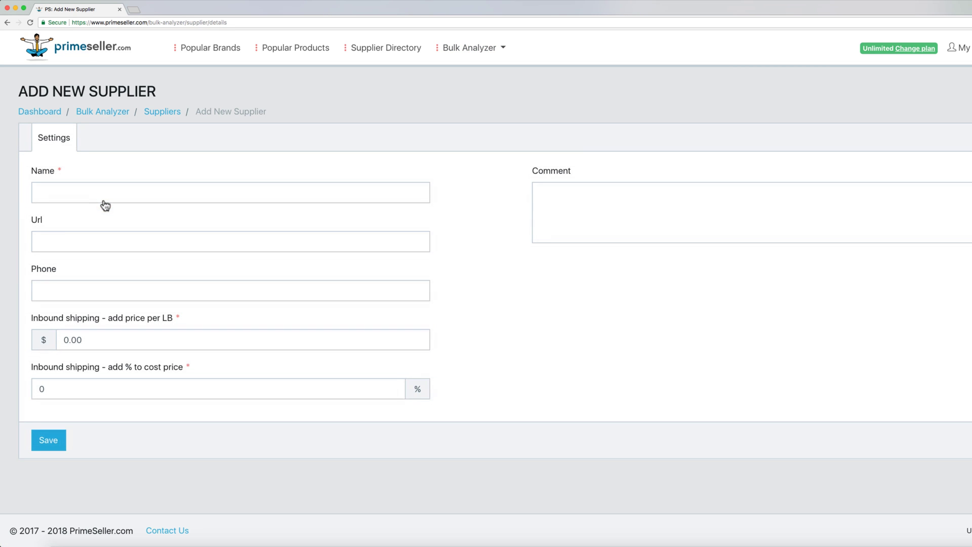
left_click(62, 195)
type("Toys Su")
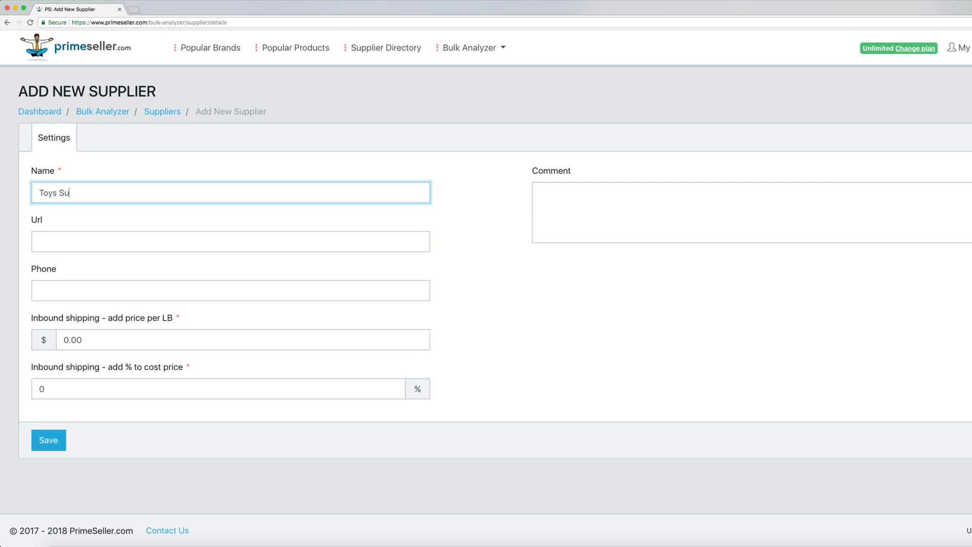
type("ppliers")
left_click(53, 236)
type("mytoysupplier.com")
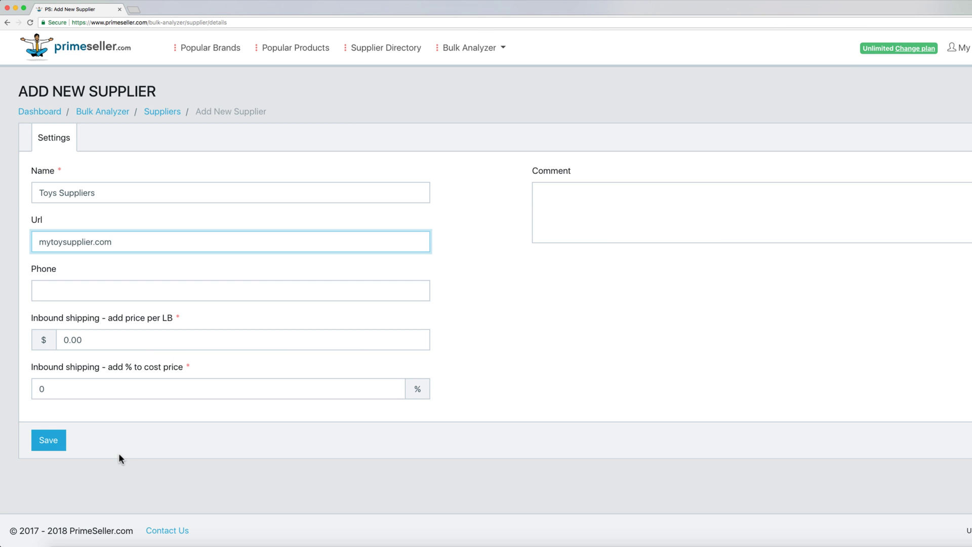
left_click(46, 441)
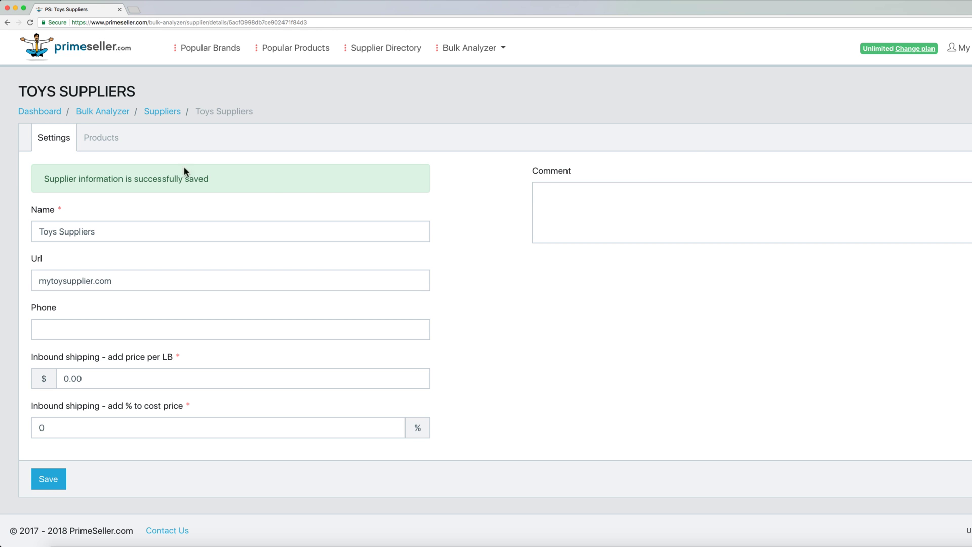
left_click(100, 137)
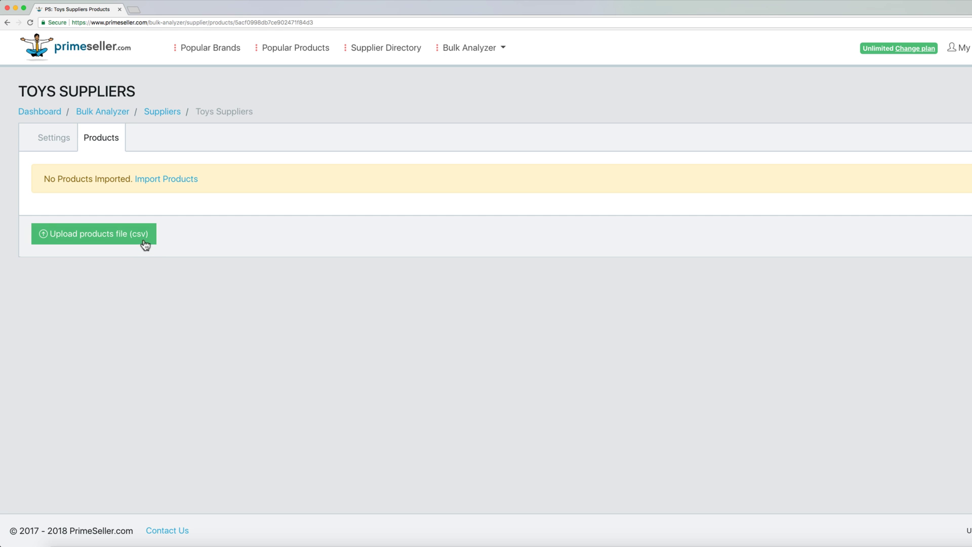
Map the products upload to UPC column 3, name column 1 and price column 2.
left_click(146, 240)
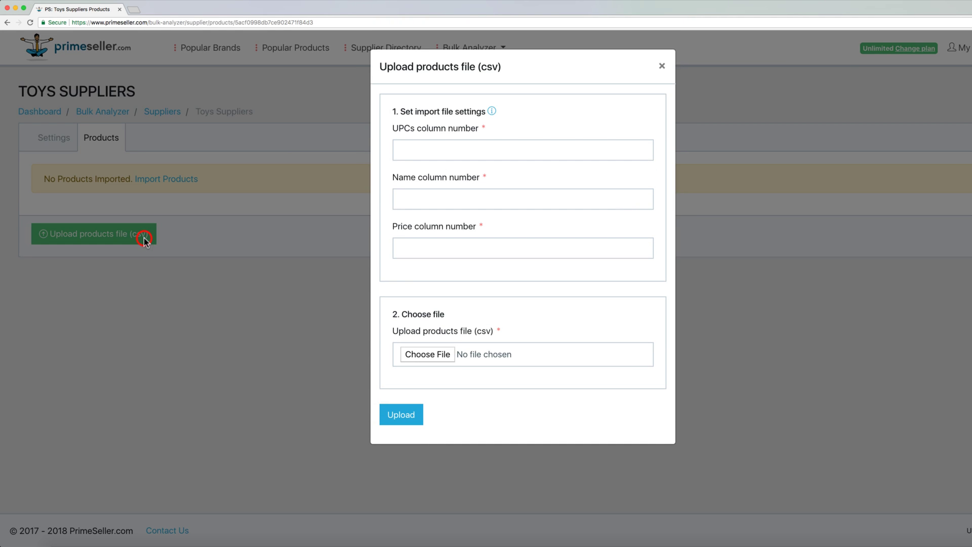
left_click(424, 153)
type("3")
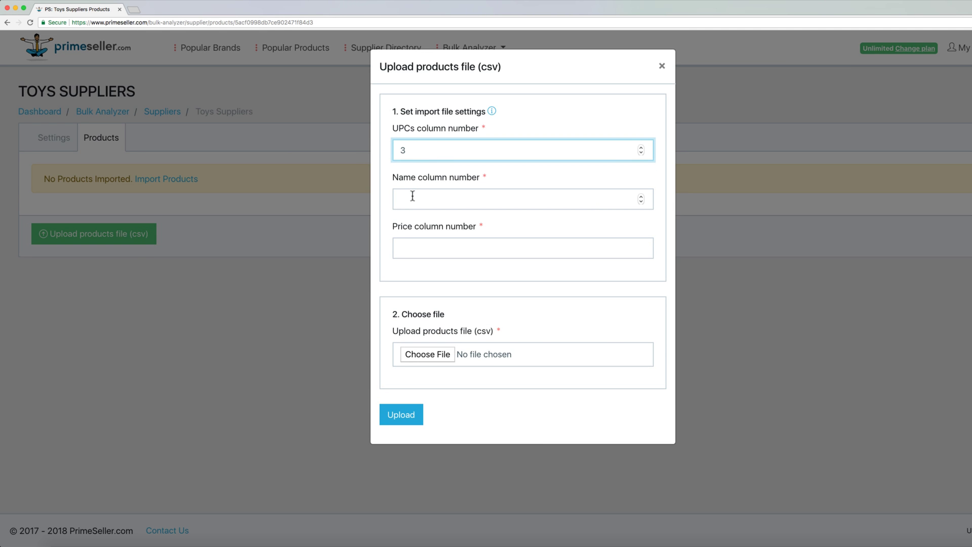
left_click(413, 197)
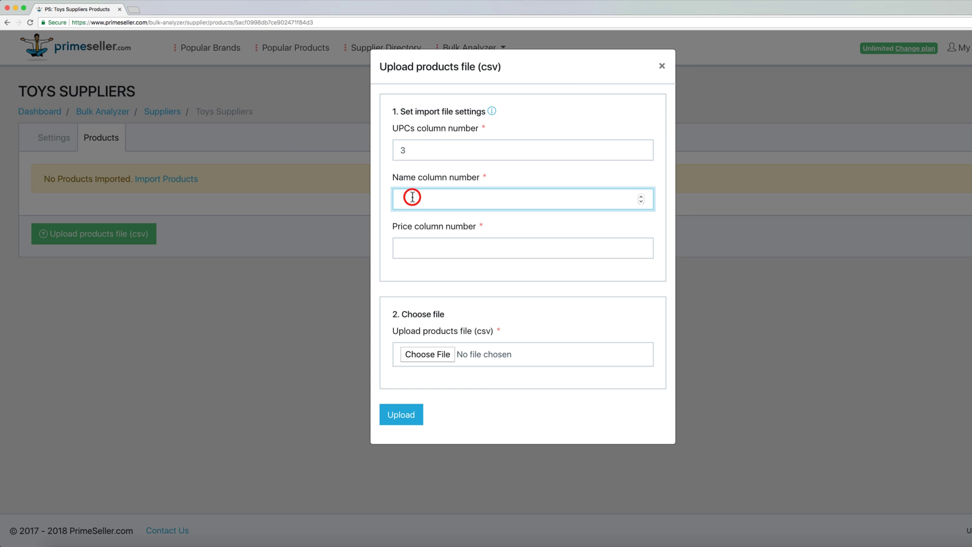
type("1")
left_click(411, 247)
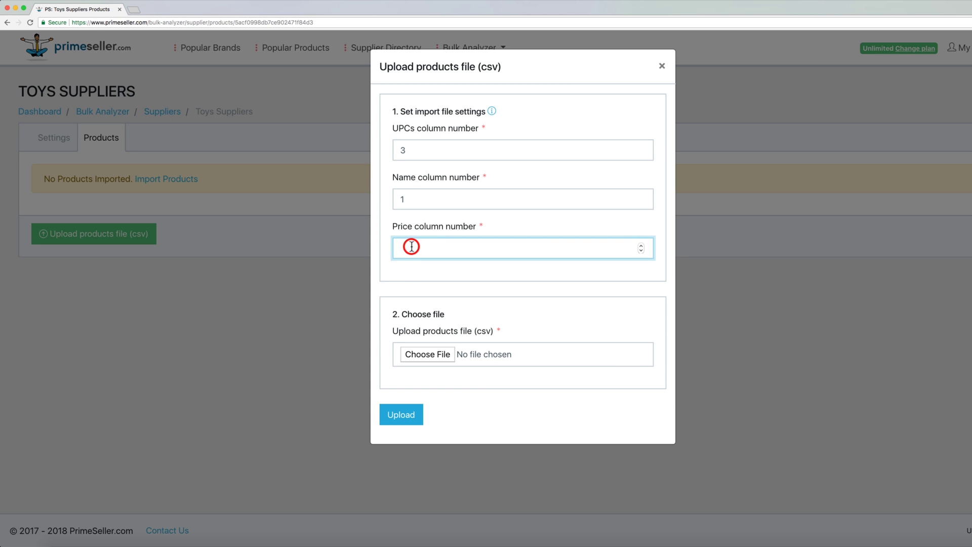
type("2")
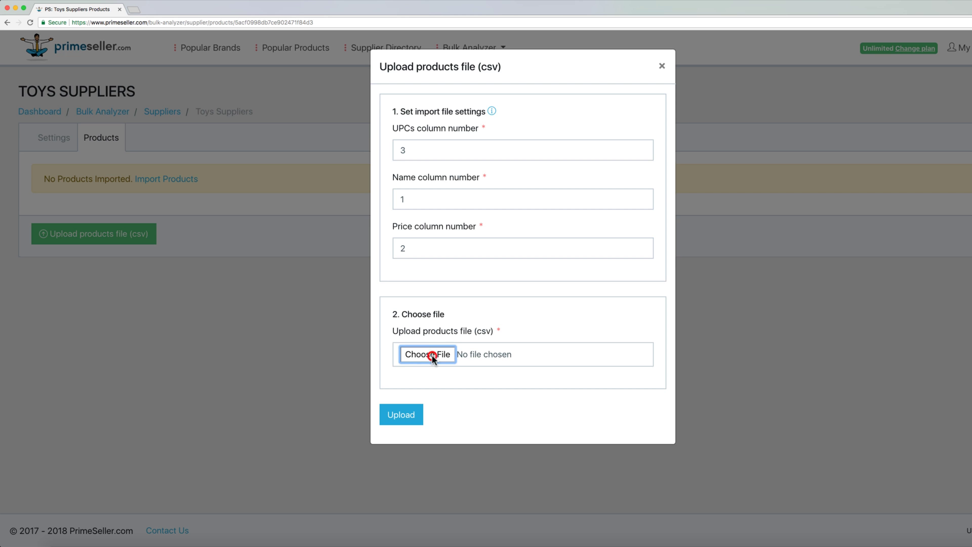
Choose and upload the toys (1).csv products file.
left_click(434, 357)
left_click(433, 355)
left_click(297, 93)
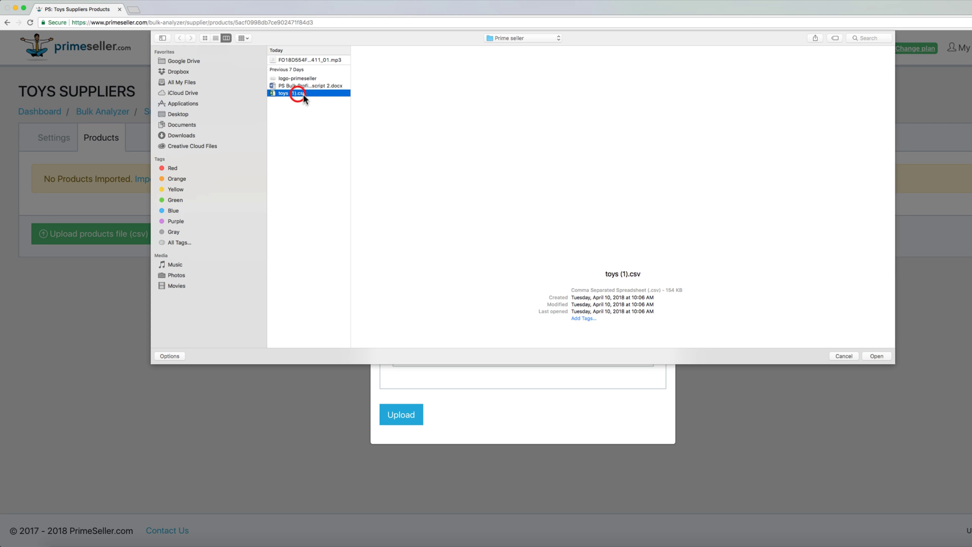
left_click(877, 356)
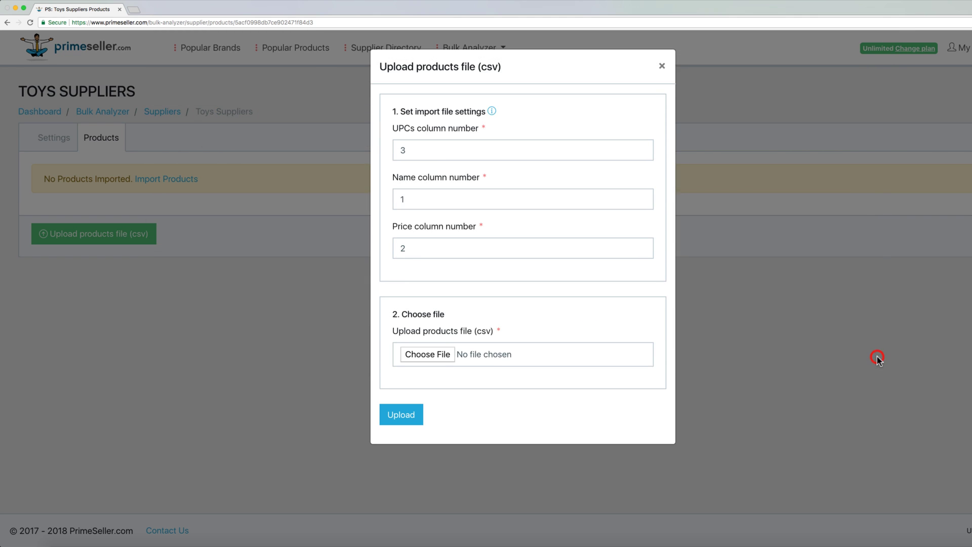
left_click(401, 415)
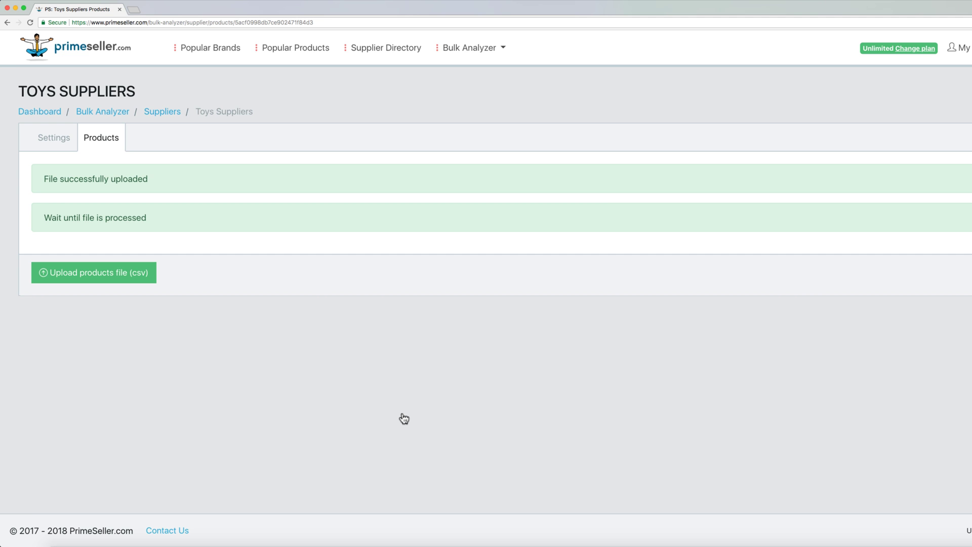
scroll(521, 494, "down", 2)
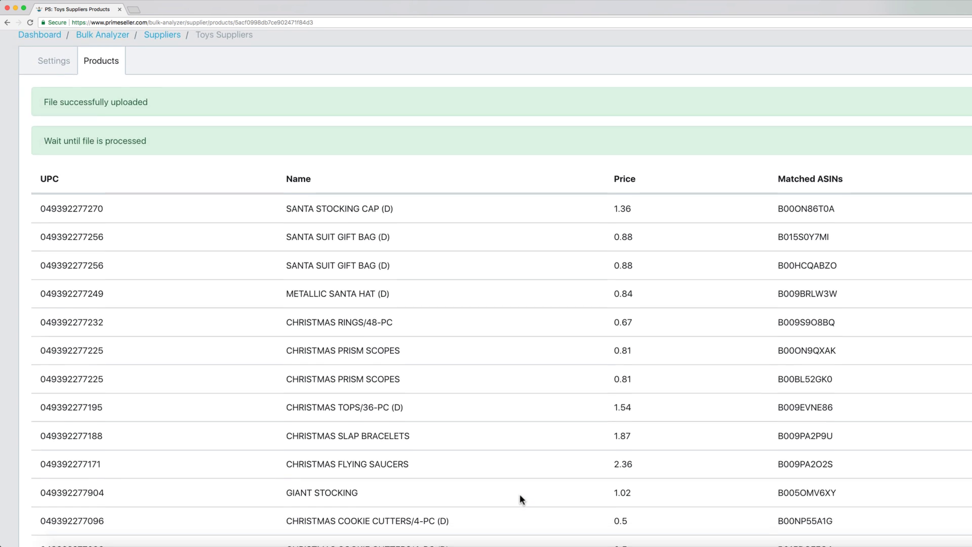
scroll(520, 493, "down", 3)
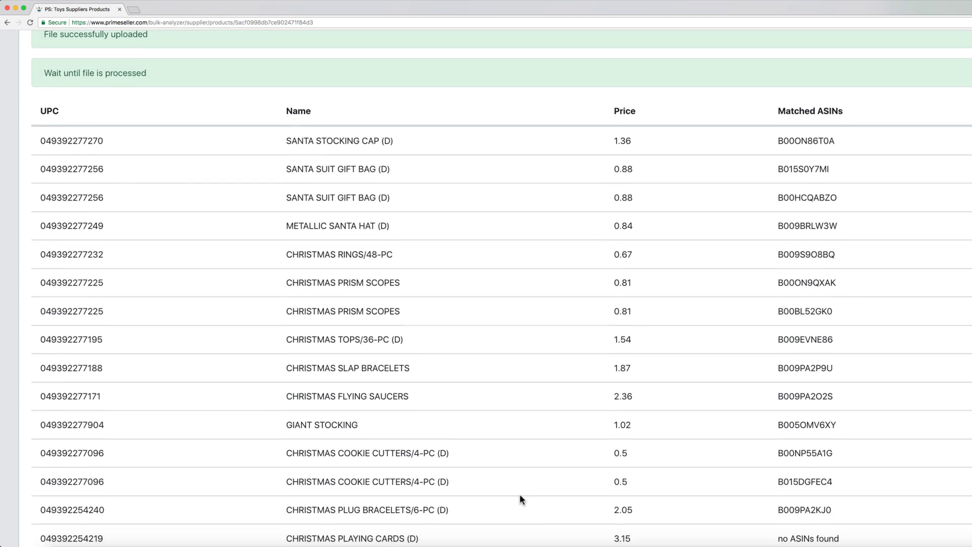
scroll(520, 494, "down", 2)
scroll(520, 494, "down", 4)
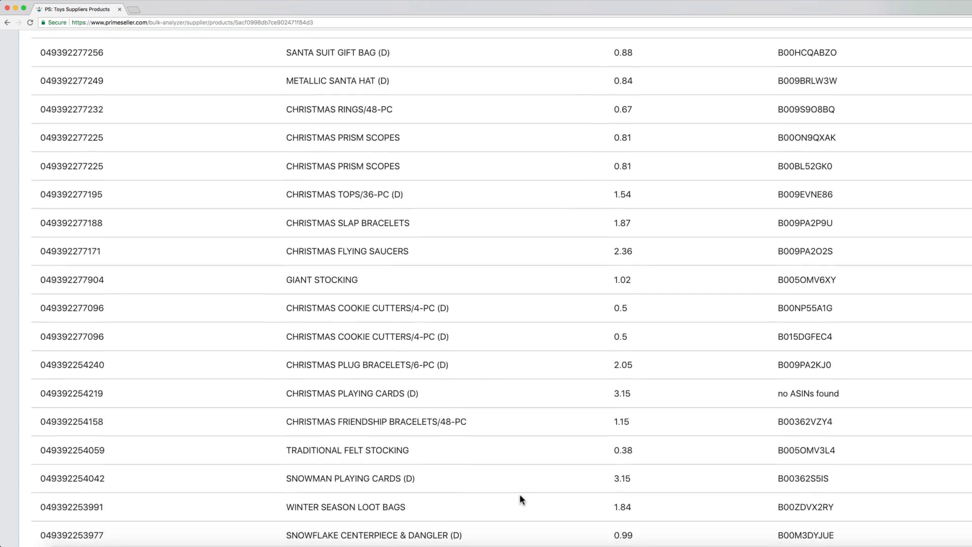
scroll(519, 494, "down", 2)
scroll(520, 494, "down", 2)
scroll(519, 494, "down", 2)
scroll(520, 494, "down", 1)
scroll(520, 495, "up", 8)
scroll(520, 494, "up", 3)
scroll(520, 494, "up", 2)
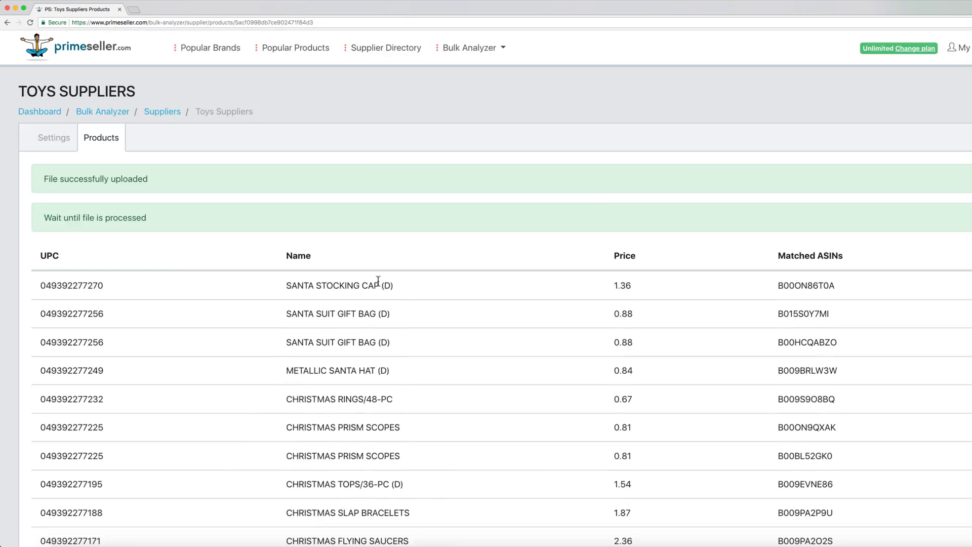
scroll(377, 282, "down", 1)
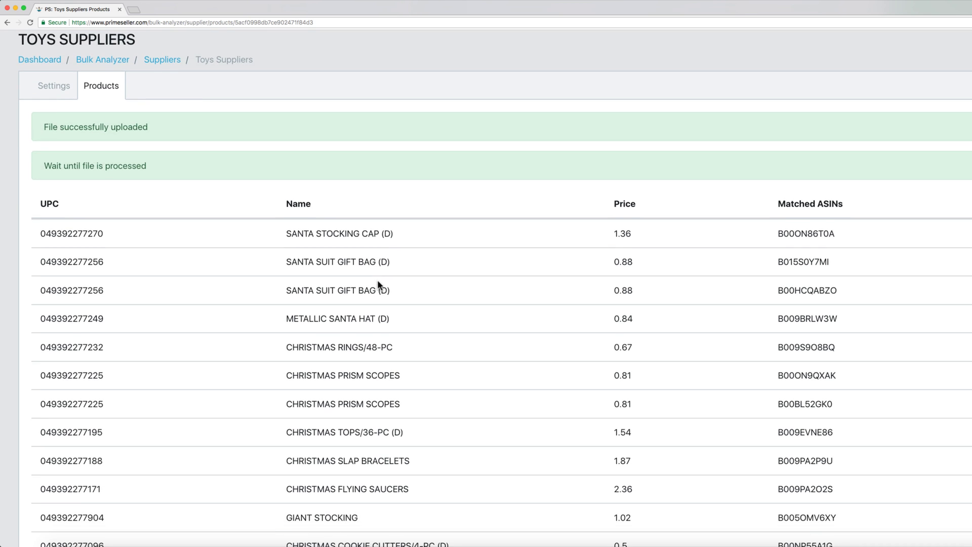
scroll(377, 281, "up", 1)
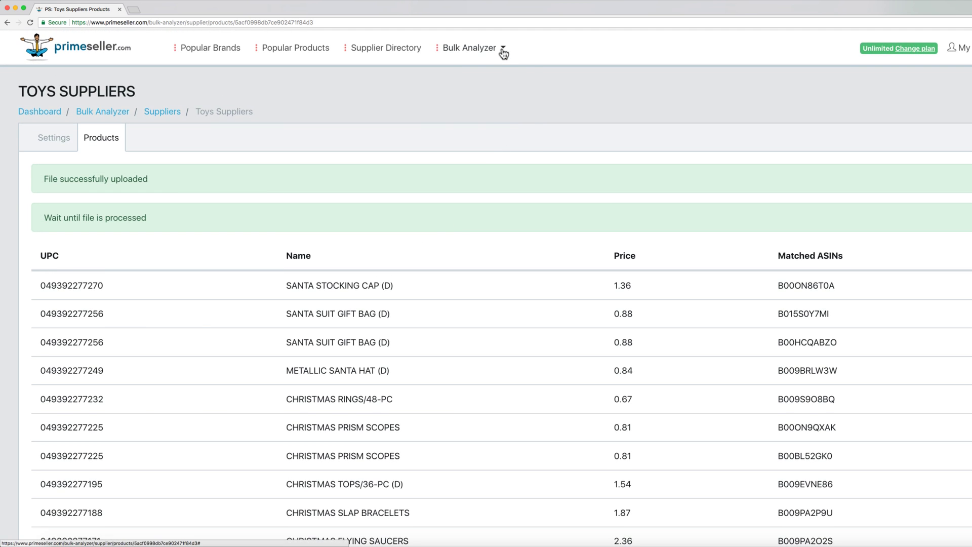
Go to the ASINs list and show the table and search-filter display options.
left_click(501, 48)
left_click(446, 96)
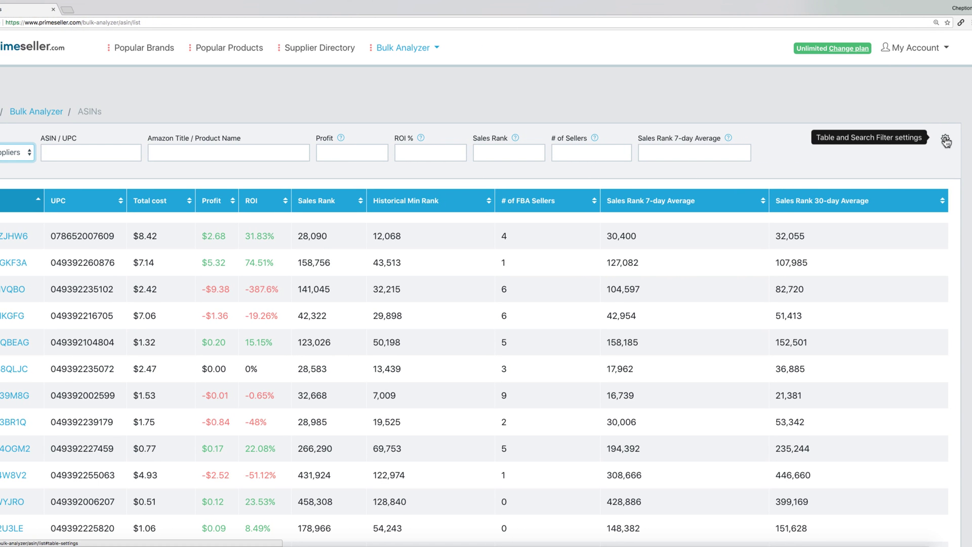
left_click(947, 141)
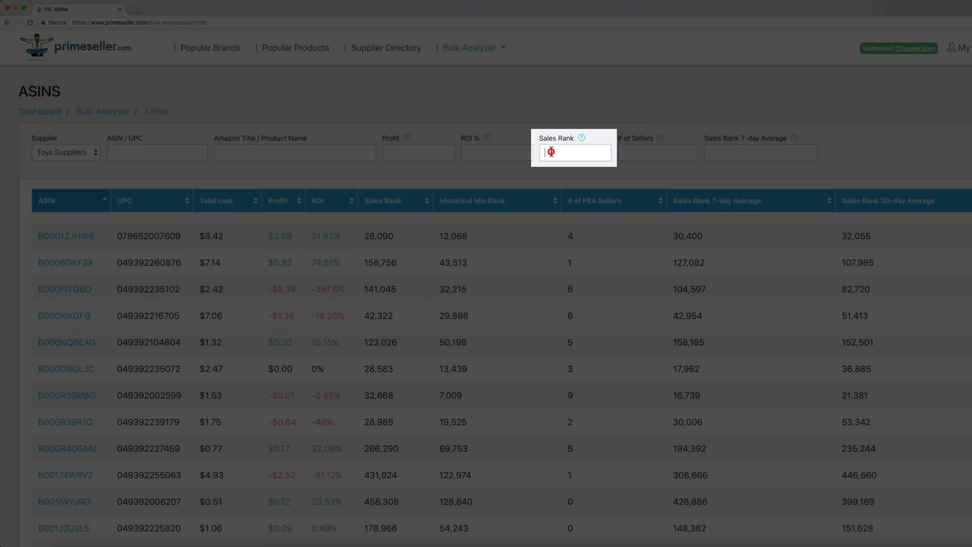
Filter the ASINs to sales rank 100000 or less, profit 1+ and ROI 40%+.
left_click(552, 152)
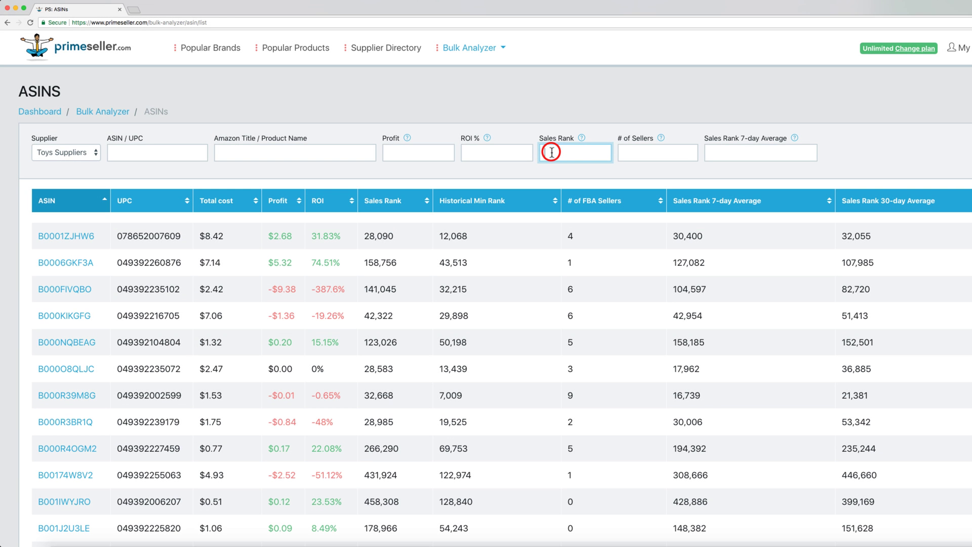
type("100")
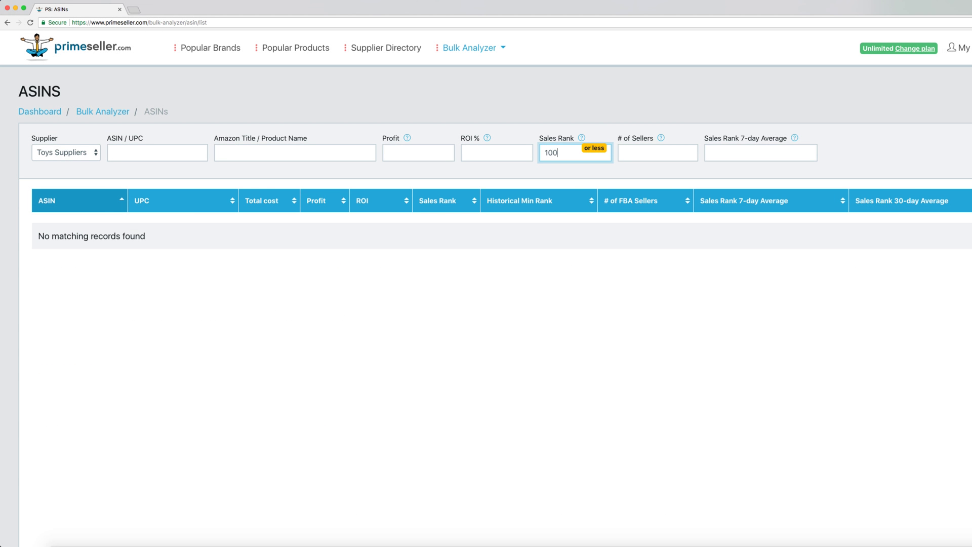
type("000")
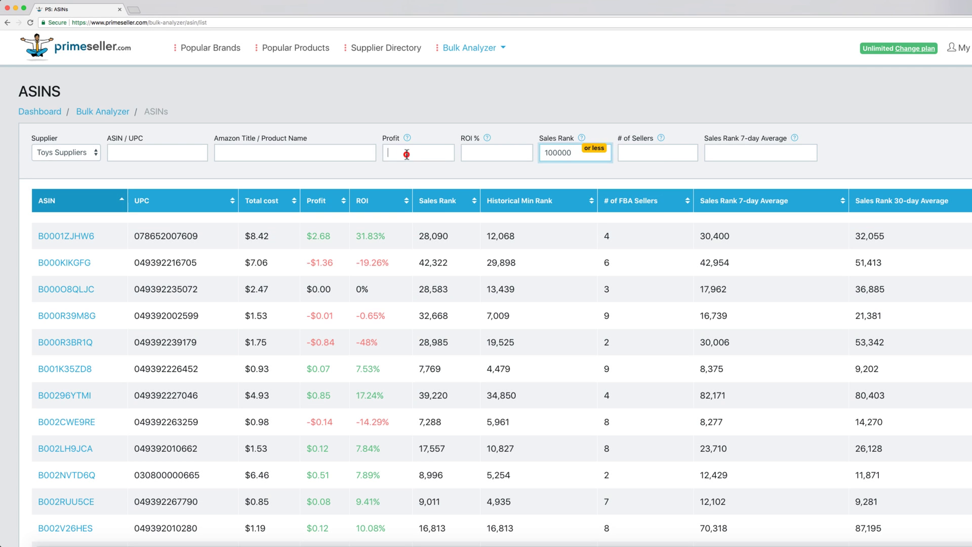
left_click(407, 154)
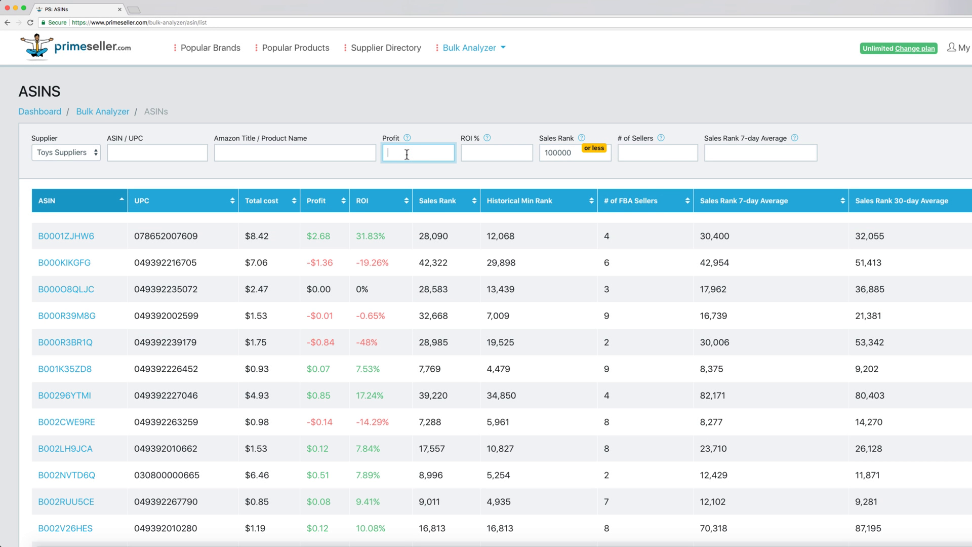
type("1")
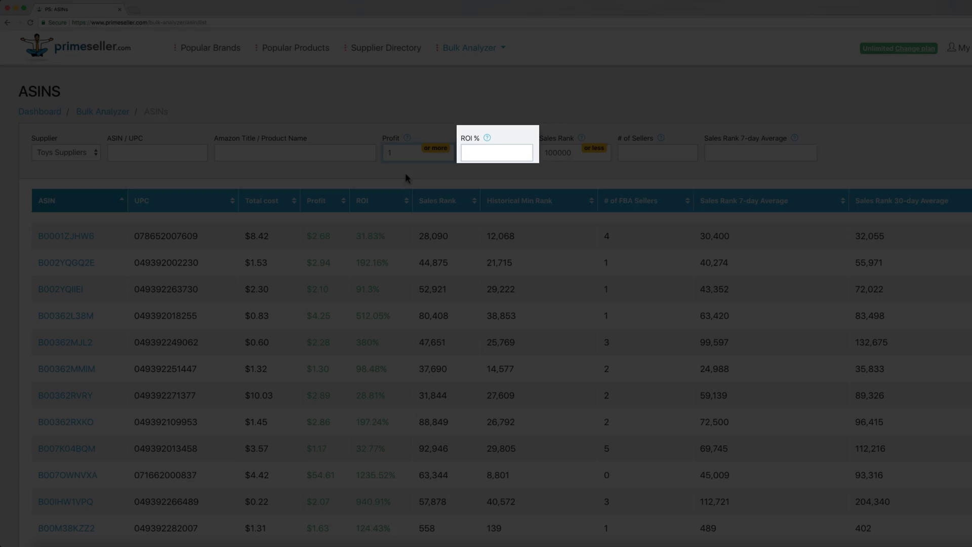
left_click(469, 155)
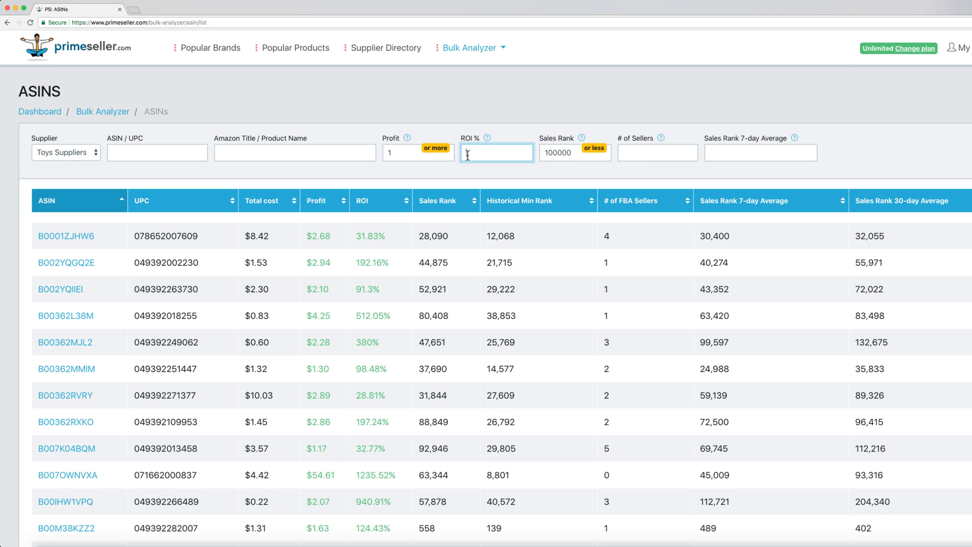
type("40")
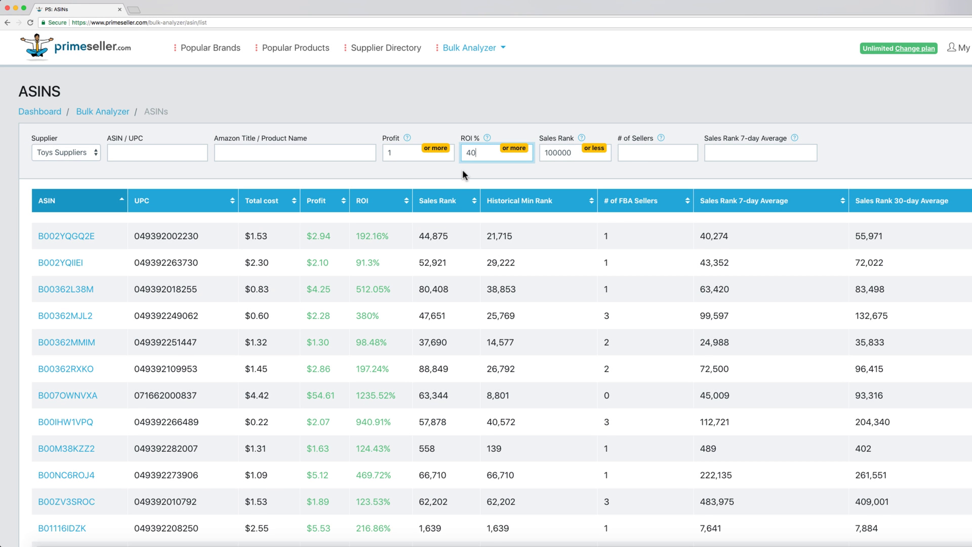
left_click(462, 175)
scroll(455, 239, "down", 2)
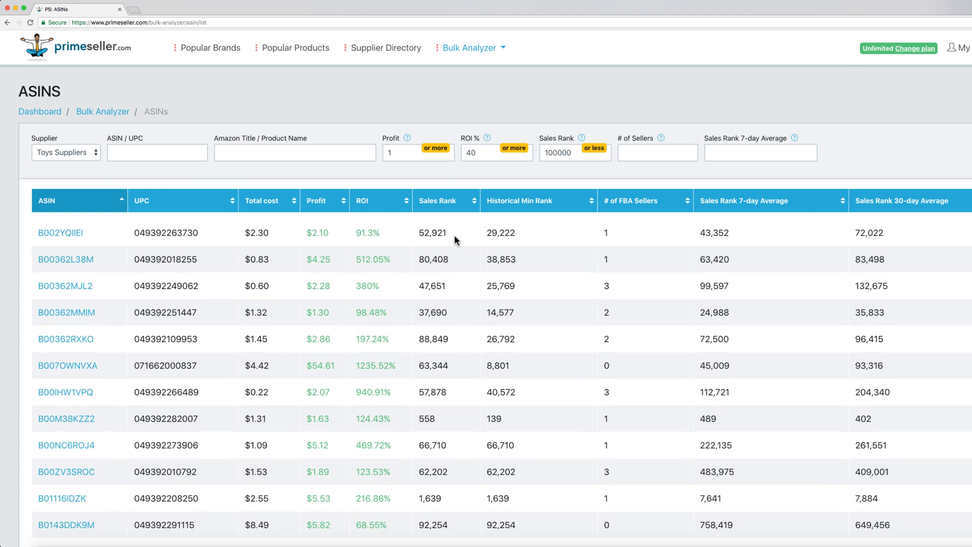
scroll(455, 239, "down", 2)
scroll(455, 241, "down", 1)
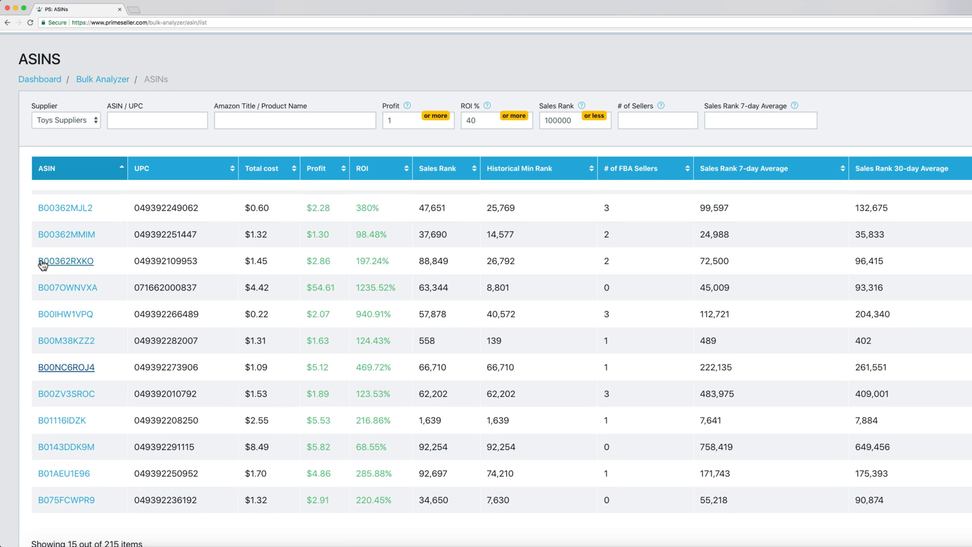
Open the details page for ASIN B00362RXKO, Mini Sports Erasers.
left_click(46, 260)
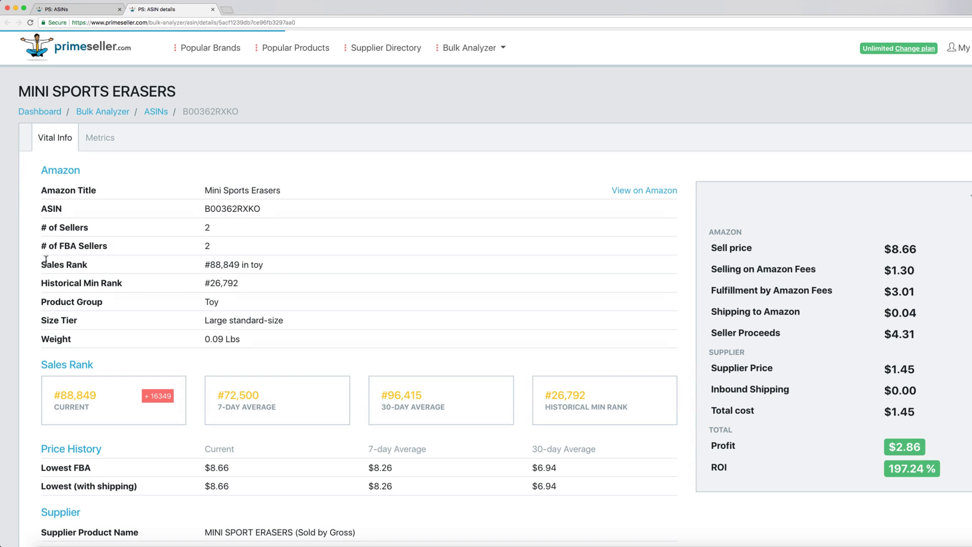
scroll(45, 261, "down", 2)
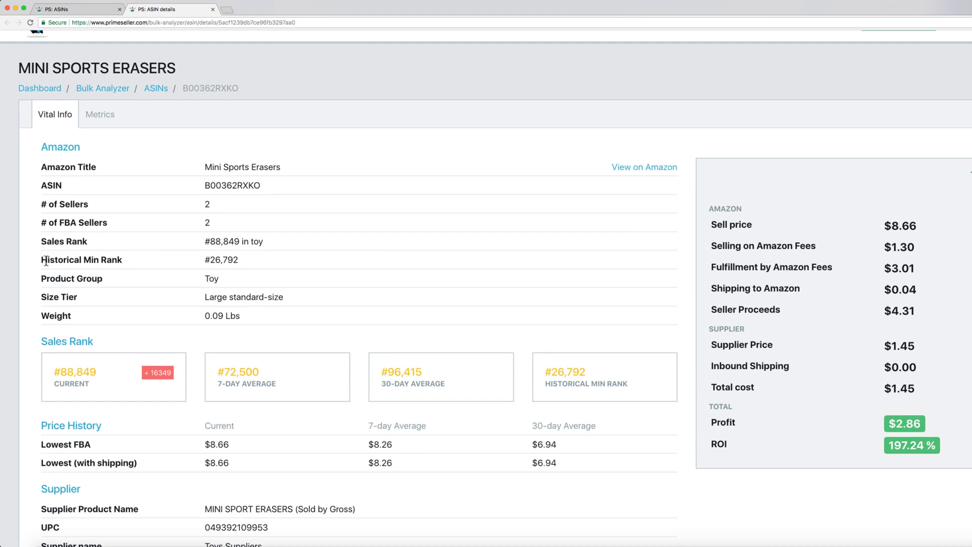
scroll(46, 261, "down", 2)
scroll(46, 261, "up", 1)
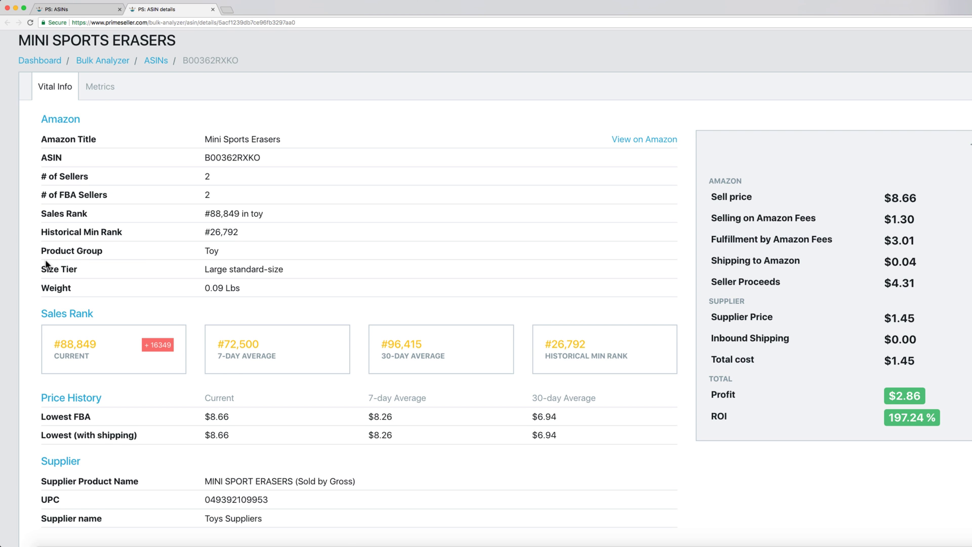
left_click(102, 90)
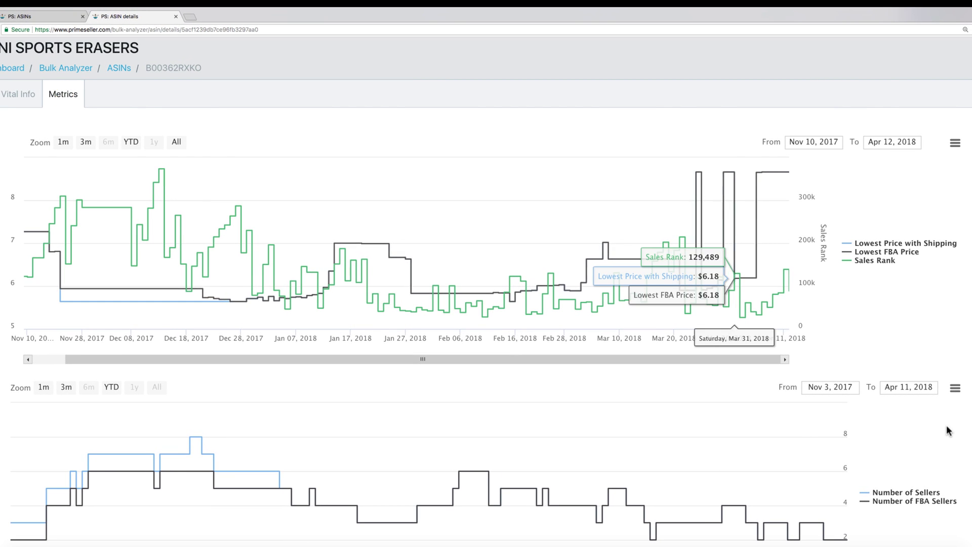
scroll(882, 369, "down", 3)
scroll(951, 429, "down", 2)
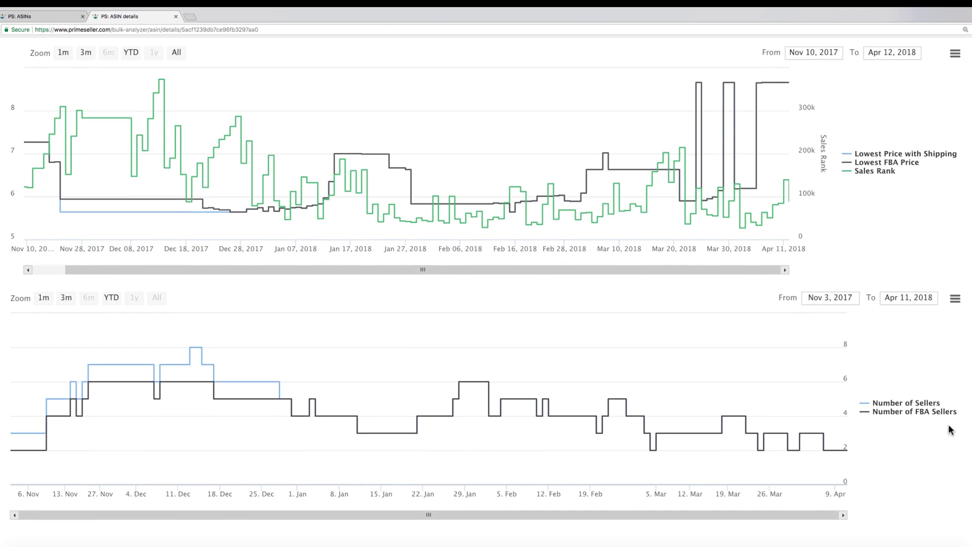
scroll(950, 431, "down", 1)
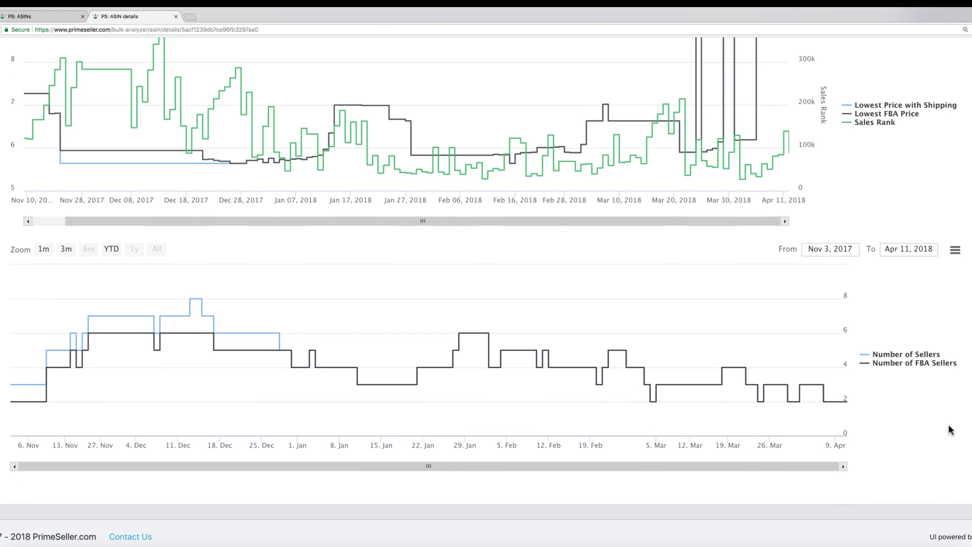
scroll(951, 430, "up", 2)
scroll(951, 431, "up", 2)
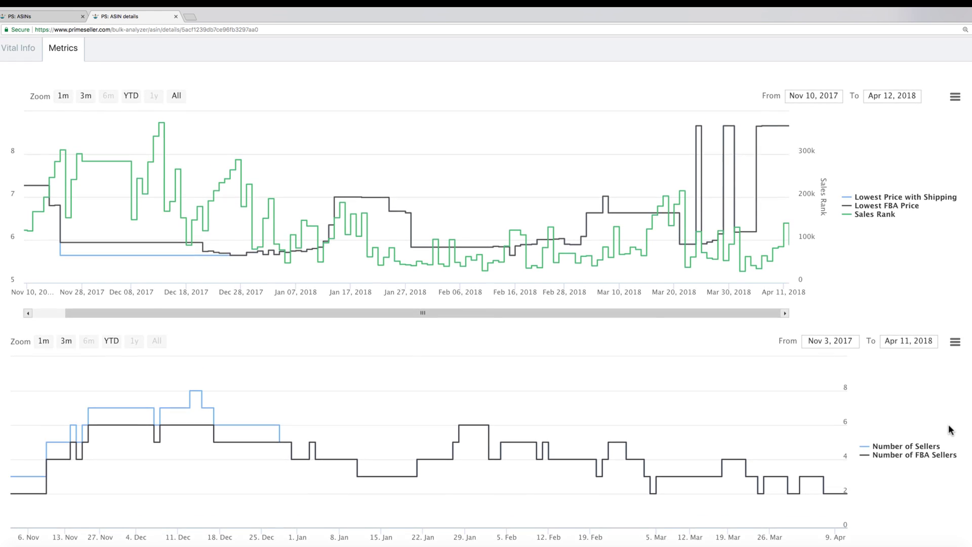
scroll(950, 431, "up", 1)
scroll(951, 430, "down", 1)
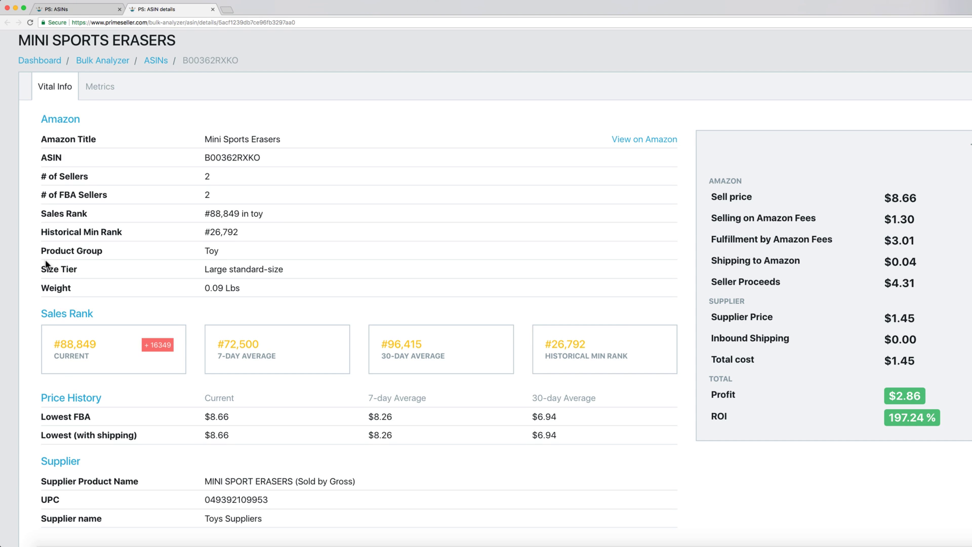
scroll(46, 264, "down", 2)
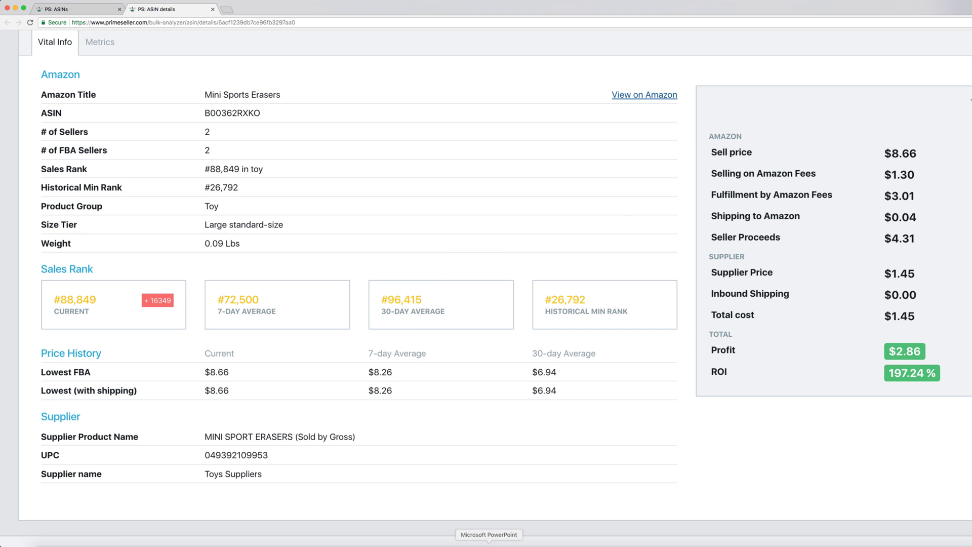
Check the Mini Sports Erasers offers on Amazon, then return to the ASINs tab.
left_click(651, 95)
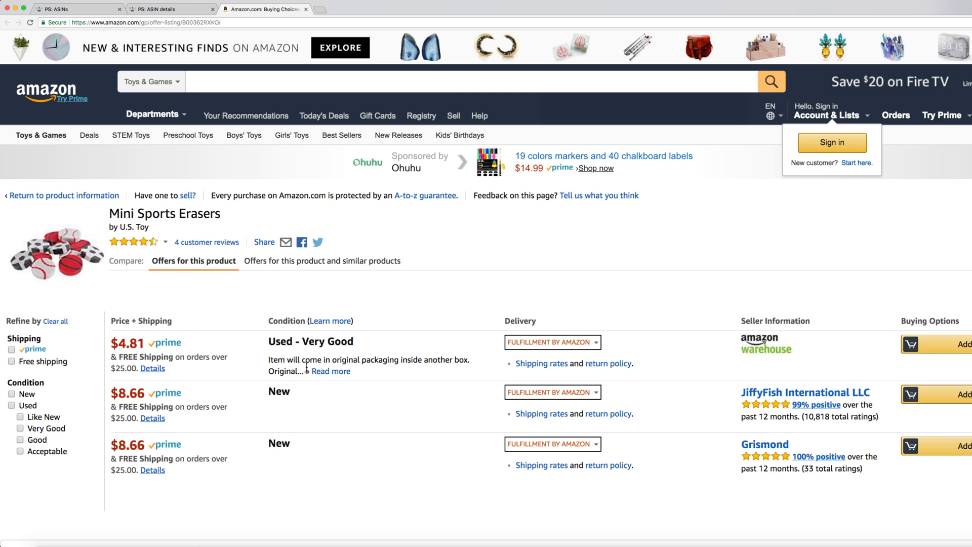
left_click(50, 9)
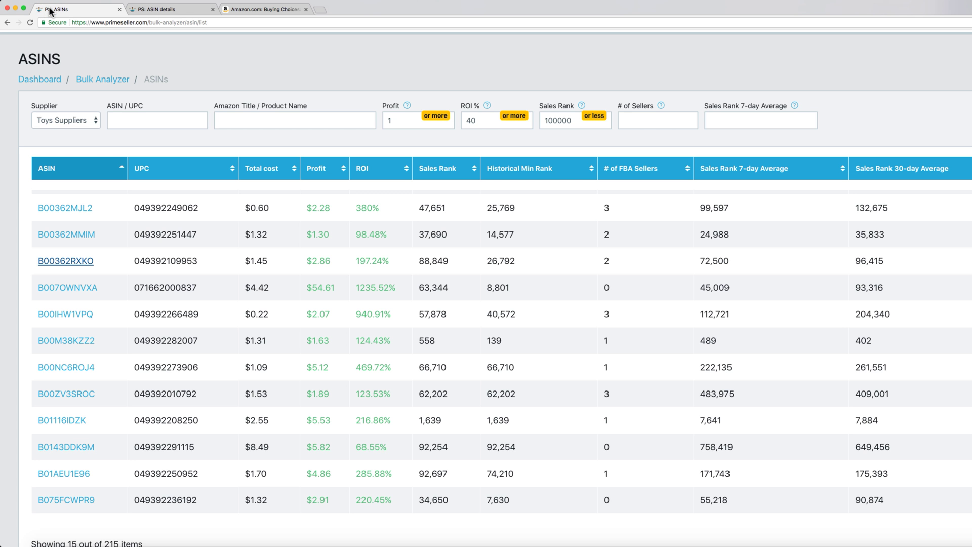